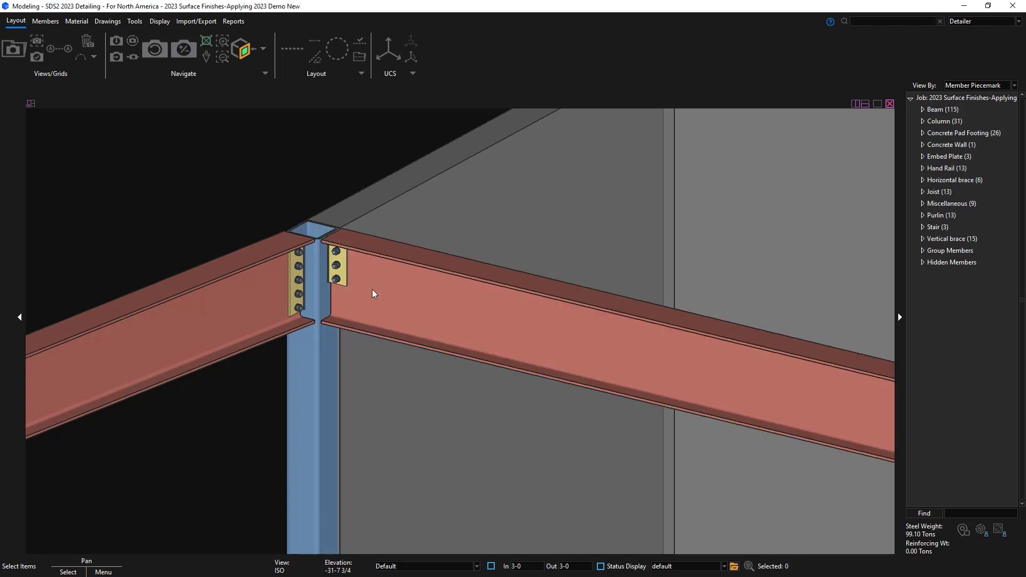
Open Beam Edit for member 366 to see its current Red oxide surface finish.
double_click(372, 289)
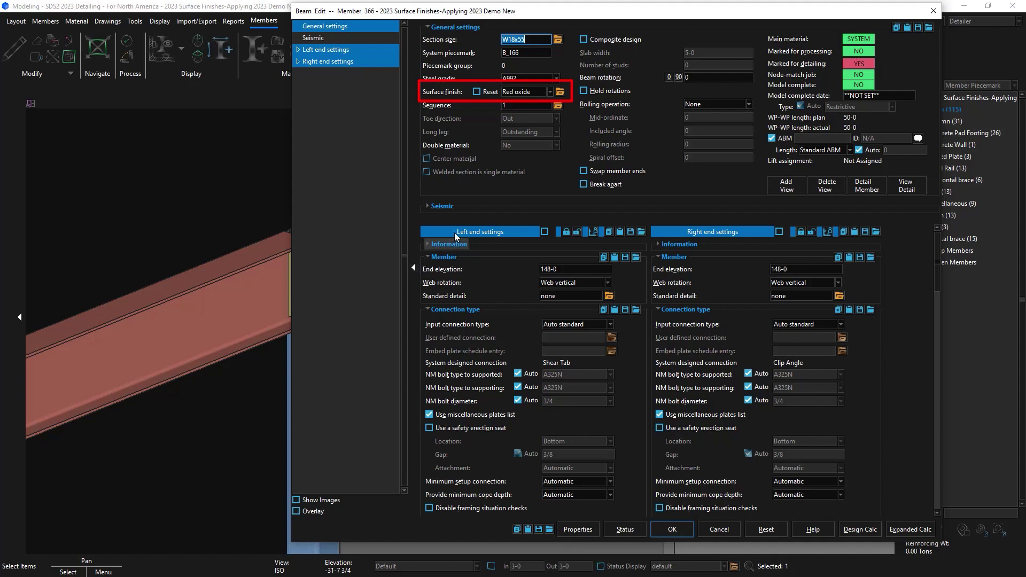
Pick BLUE in member 366's Surface finish list in place of Red oxide.
left_click(549, 92)
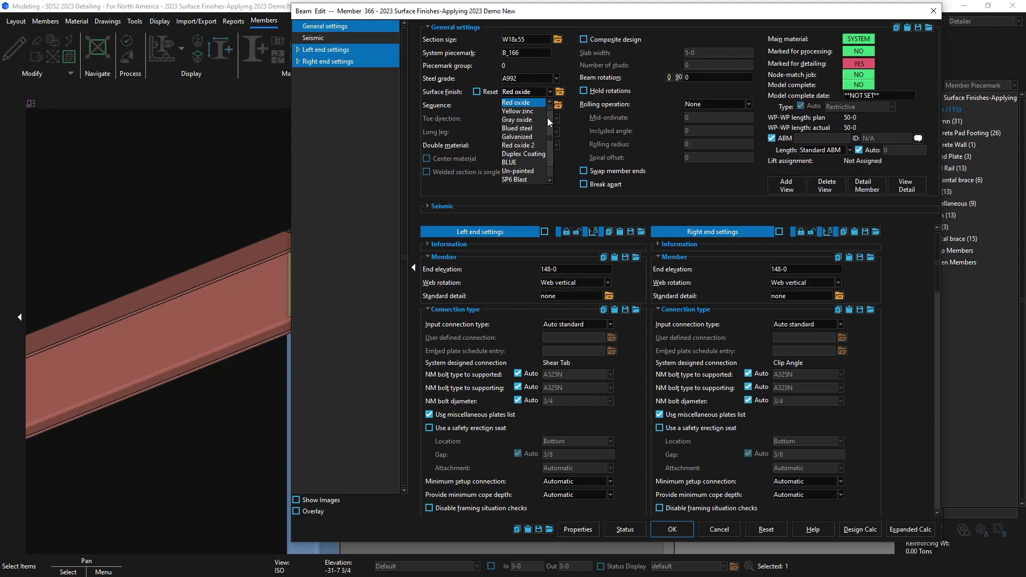
left_click_drag(548, 118, 549, 110)
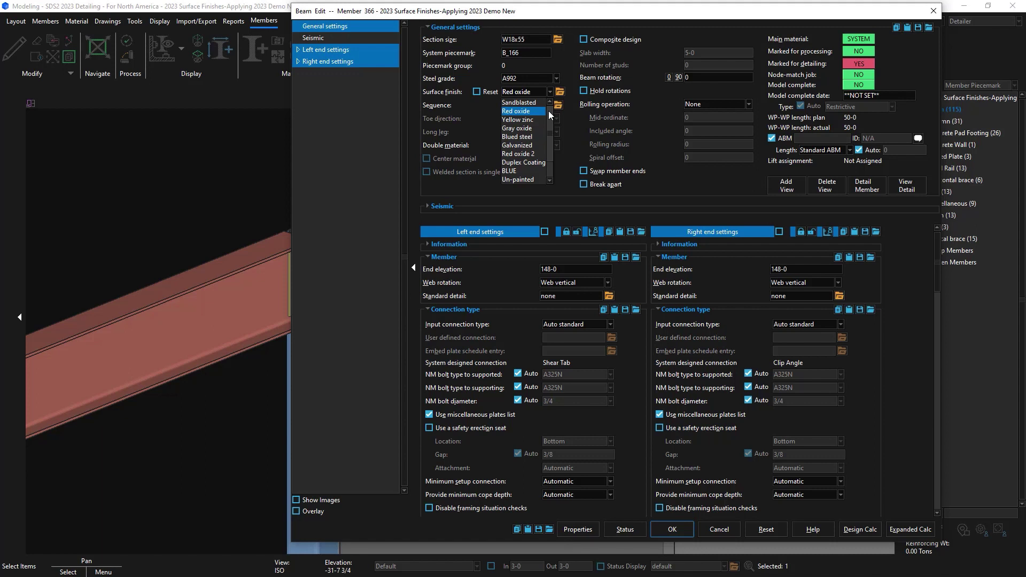
left_click(529, 172)
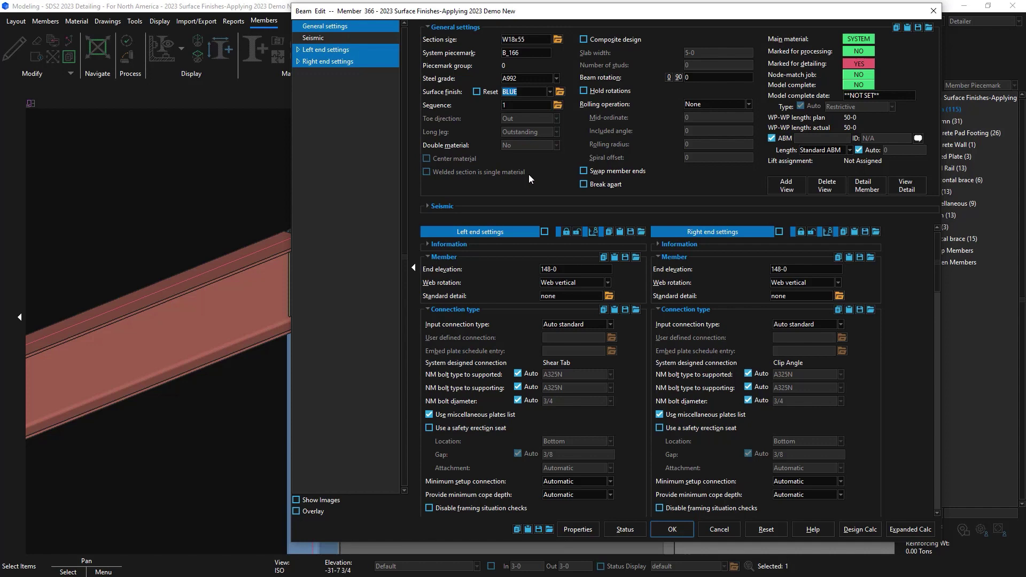
Review BLUE in the Select Finish table, keep it, and commit beam 366's settings.
left_click(559, 92)
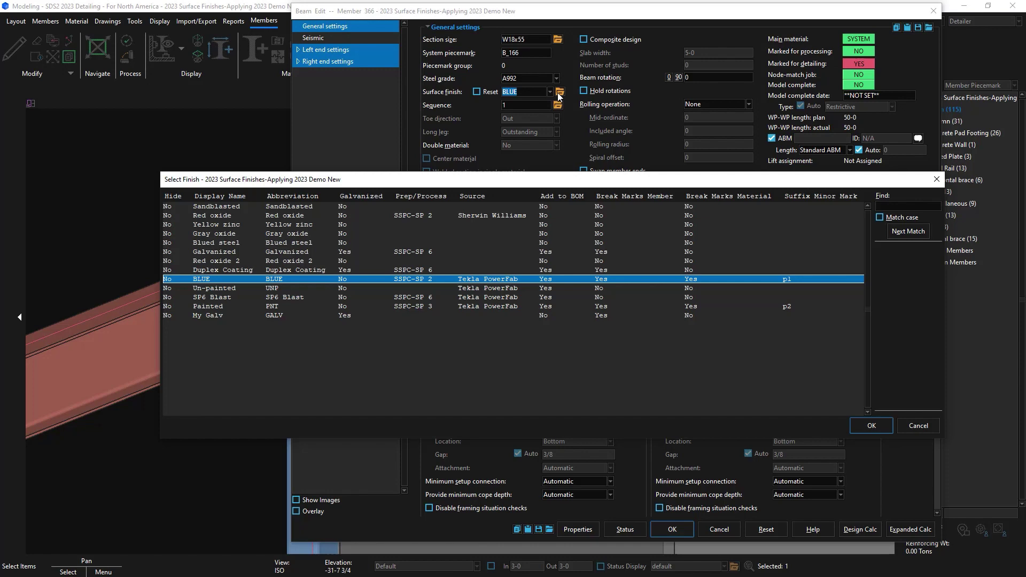
left_click(871, 426)
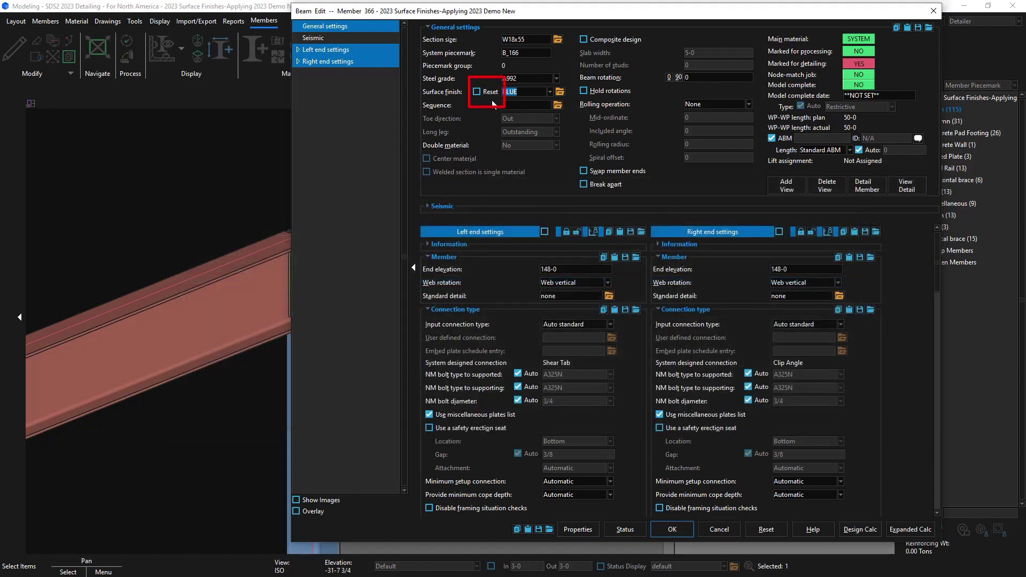
left_click(672, 528)
Turn off Auto on material w204's surface finish and set it to Red oxide.
right_click(424, 284)
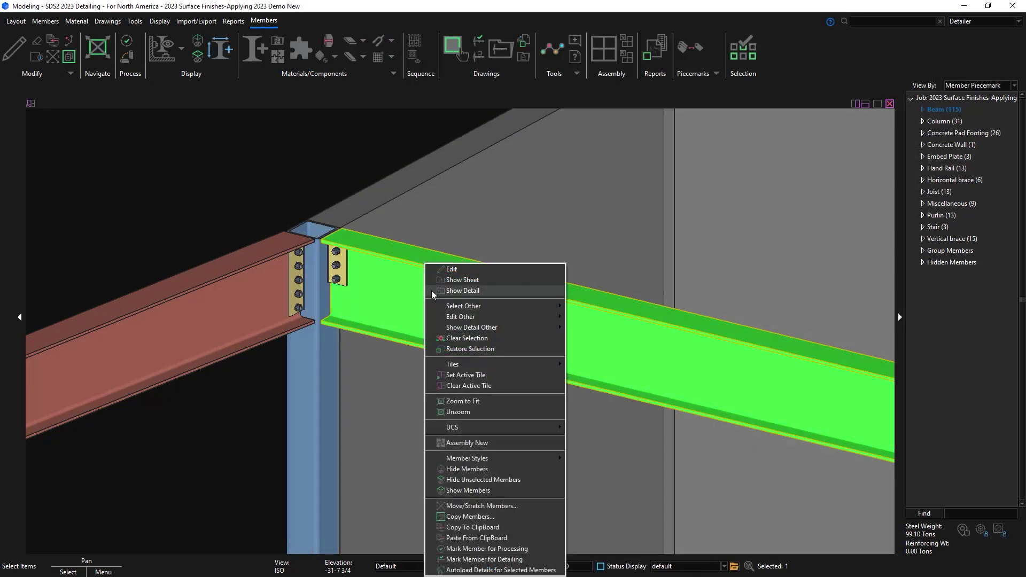
mouse_move(467, 319)
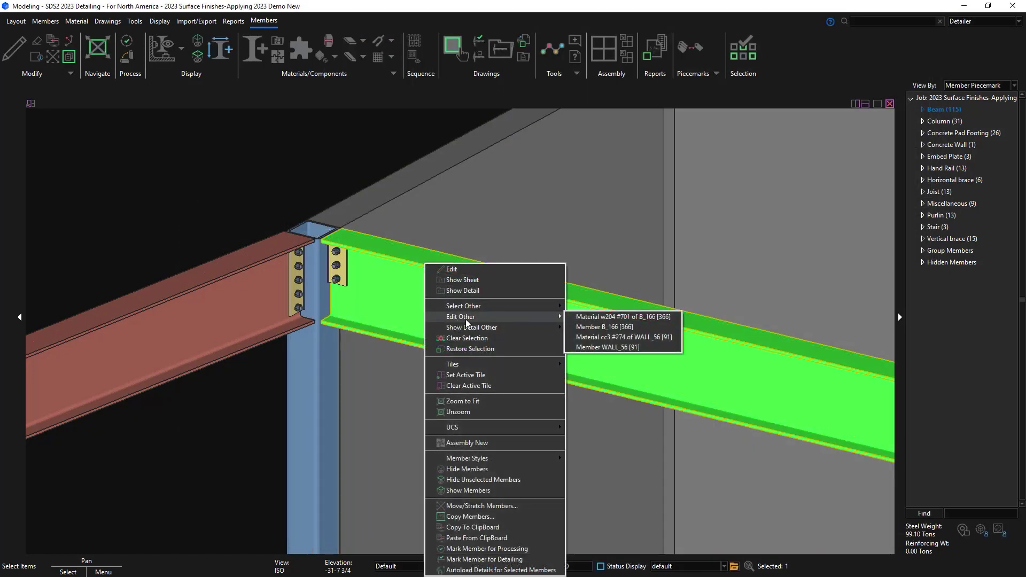
left_click(615, 318)
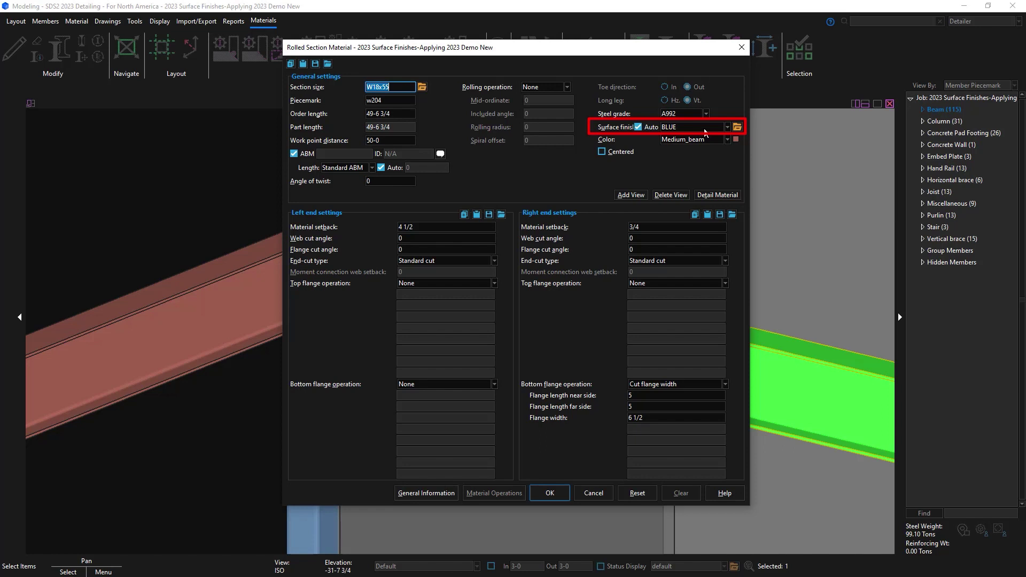
left_click(638, 127)
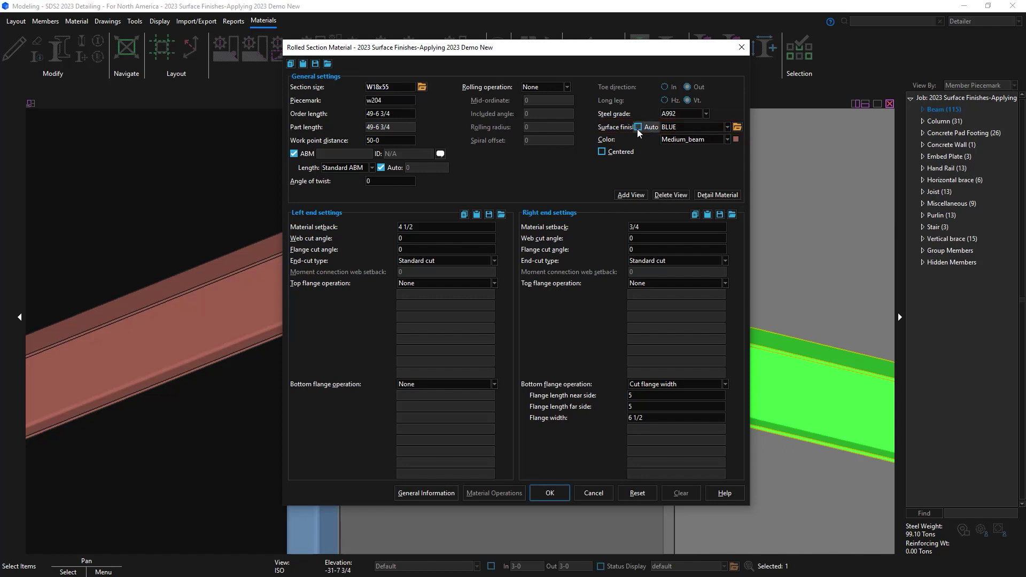
left_click(727, 127)
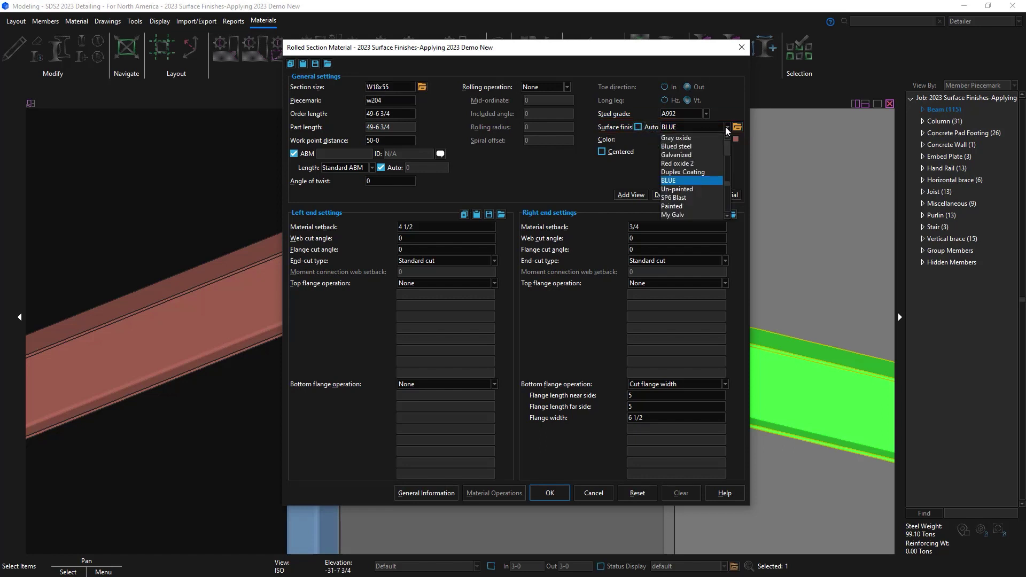
left_click(728, 137)
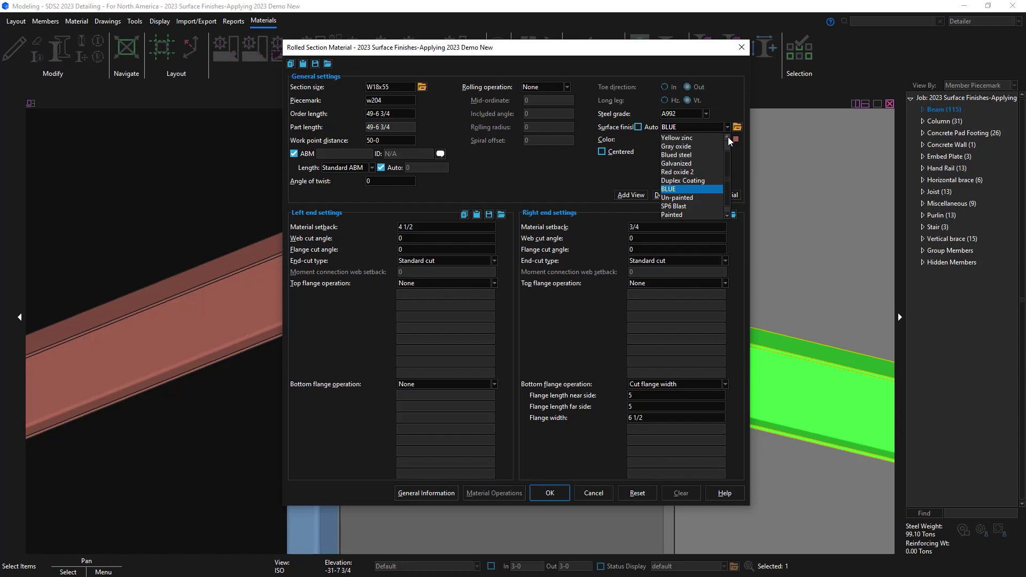
left_click(727, 136)
left_click(705, 137)
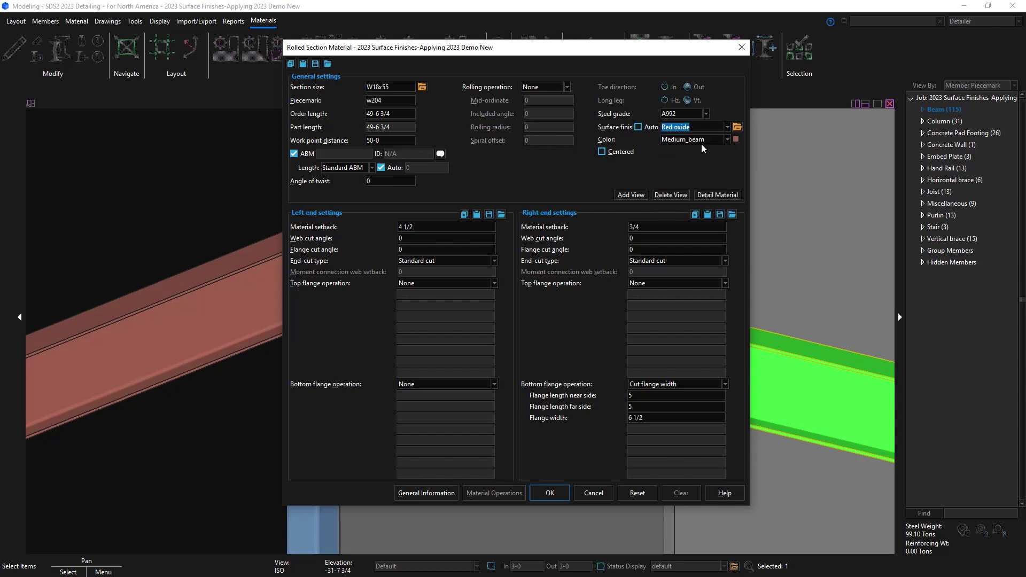
left_click(550, 494)
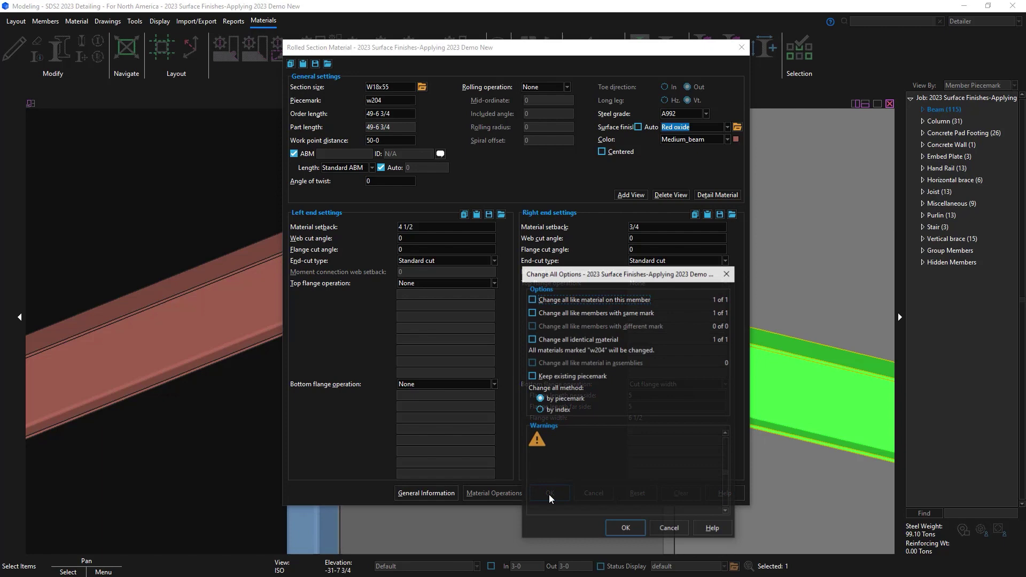
Apply w204's change to this material only, then enable finish Reset on beam 366 and apply BLUE.
left_click(620, 528)
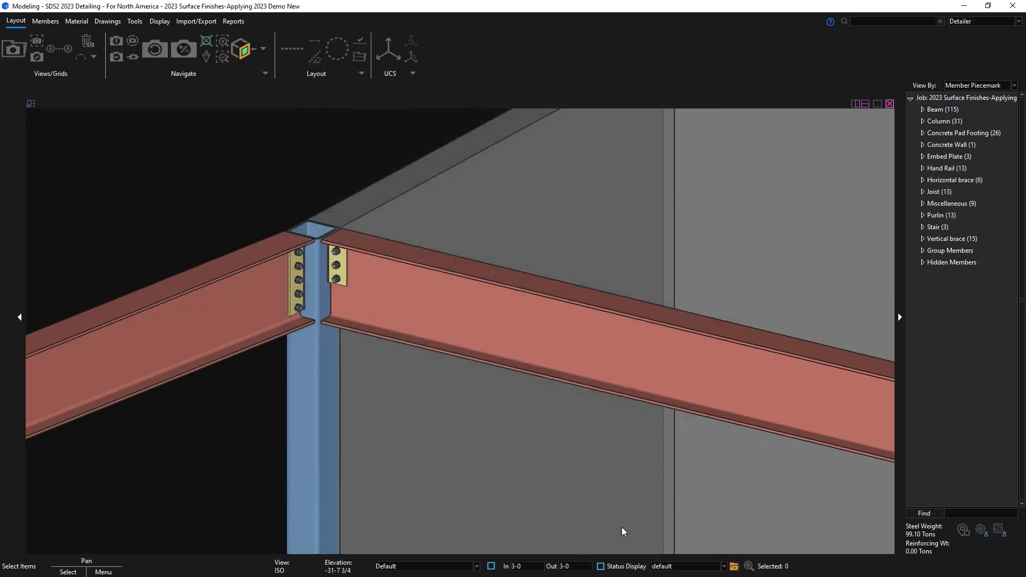
double_click(412, 319)
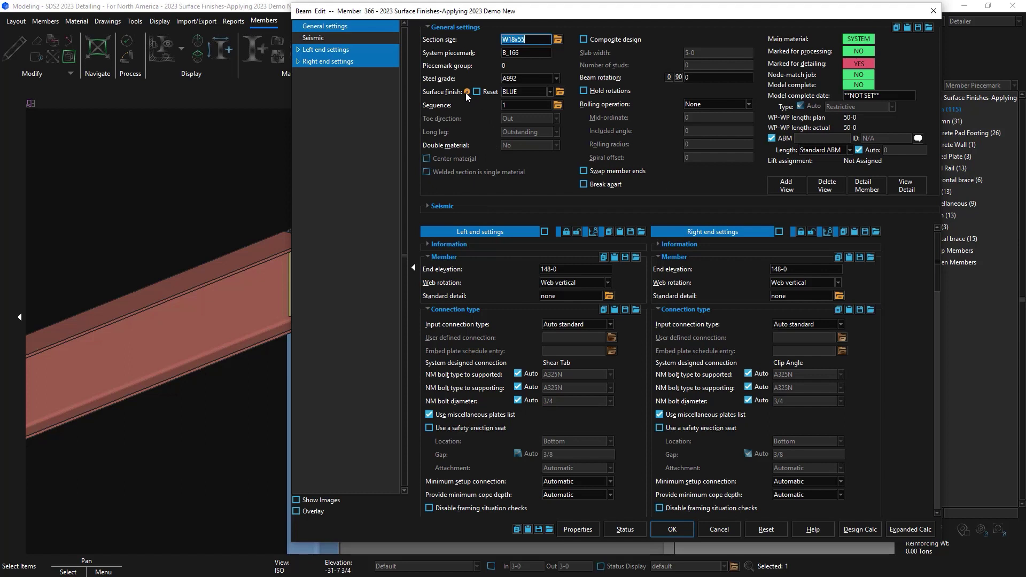
mouse_move(466, 93)
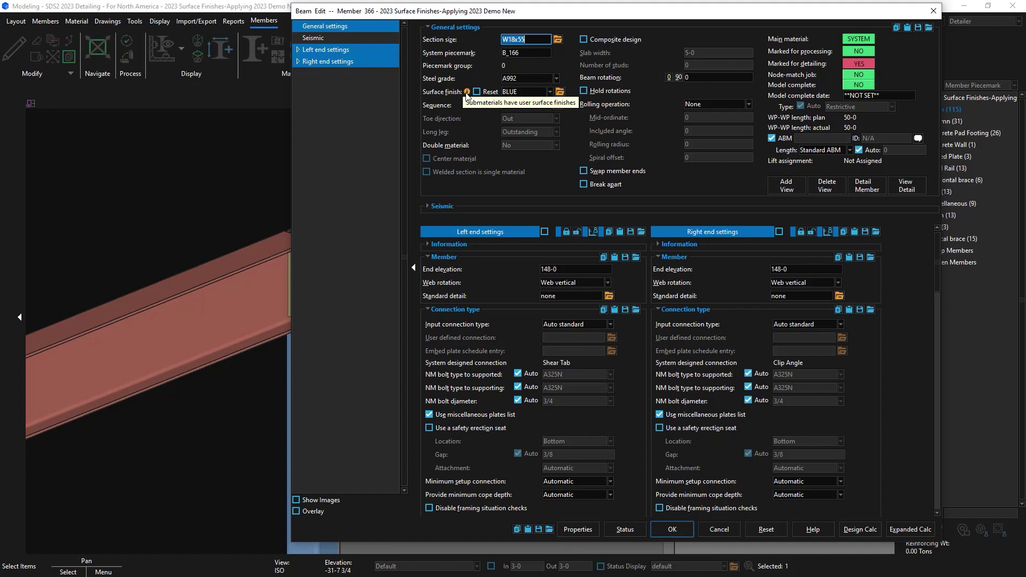
left_click(476, 91)
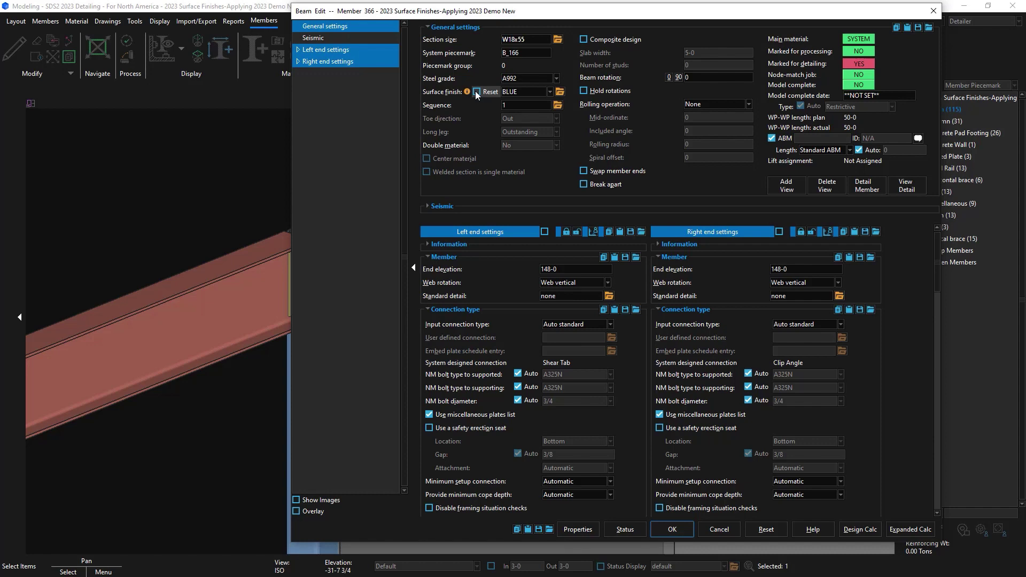
left_click(667, 530)
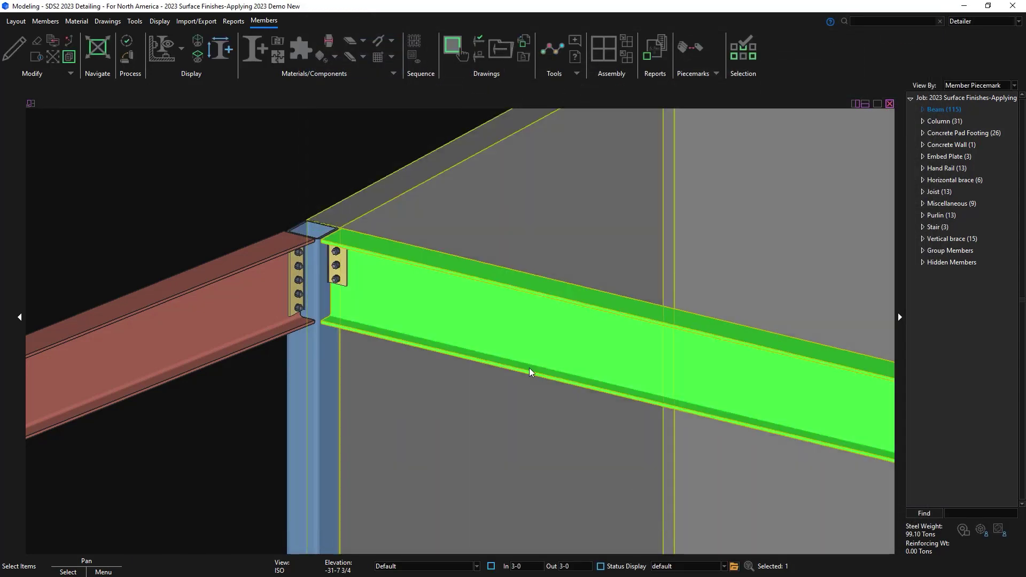
Check that material w204's surface finish shows Auto with BLUE, then cancel.
right_click(489, 316)
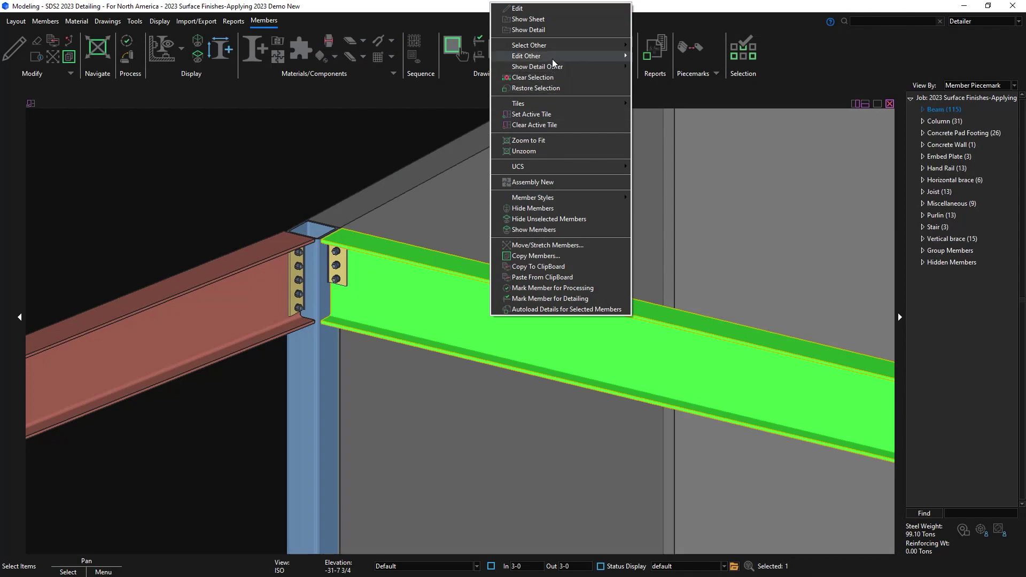
mouse_move(551, 55)
left_click(643, 57)
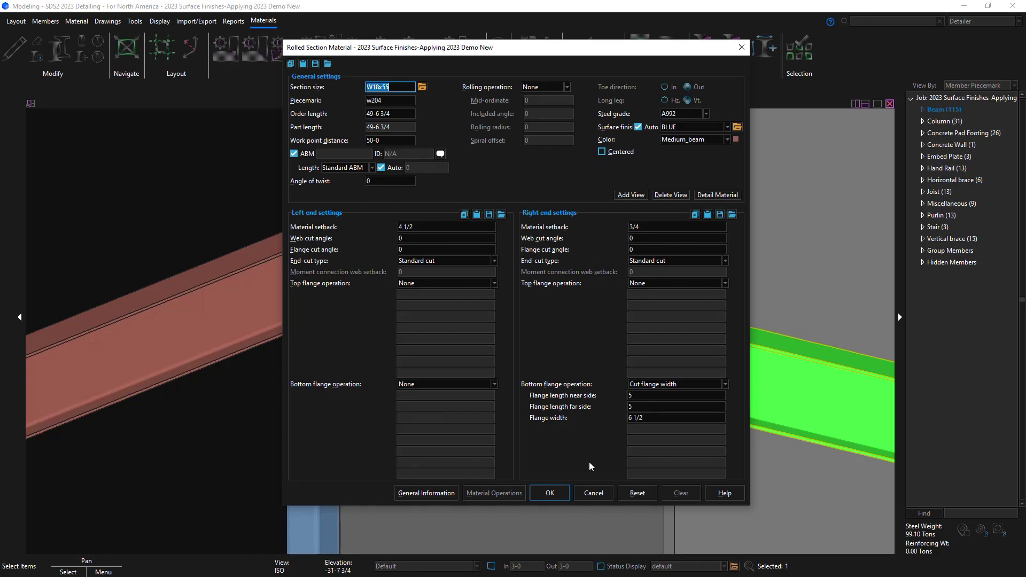
left_click(588, 490)
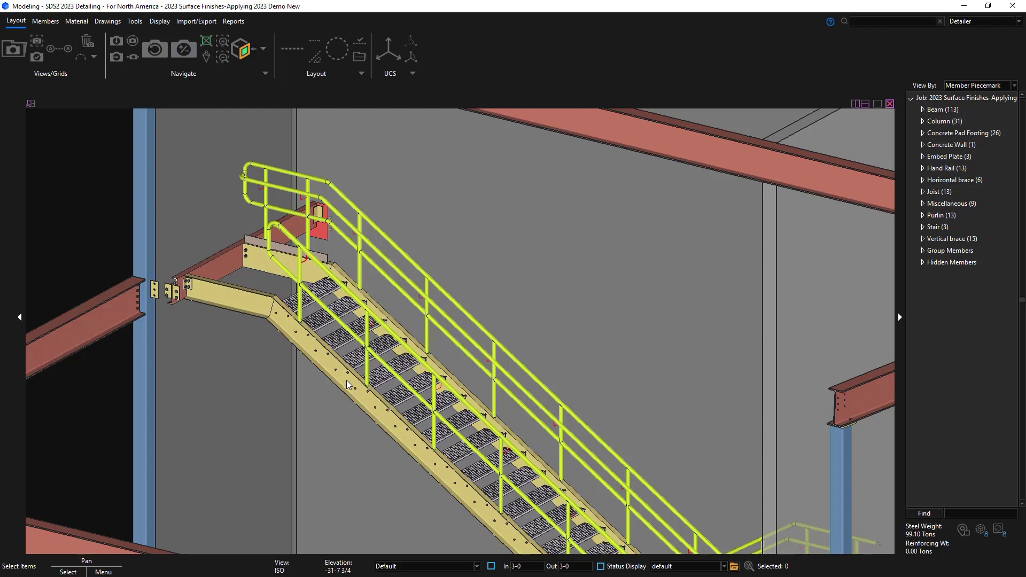
Toggle stair 277's stringer finish Auto off and back on to Red oxide, then cancel.
double_click(347, 381)
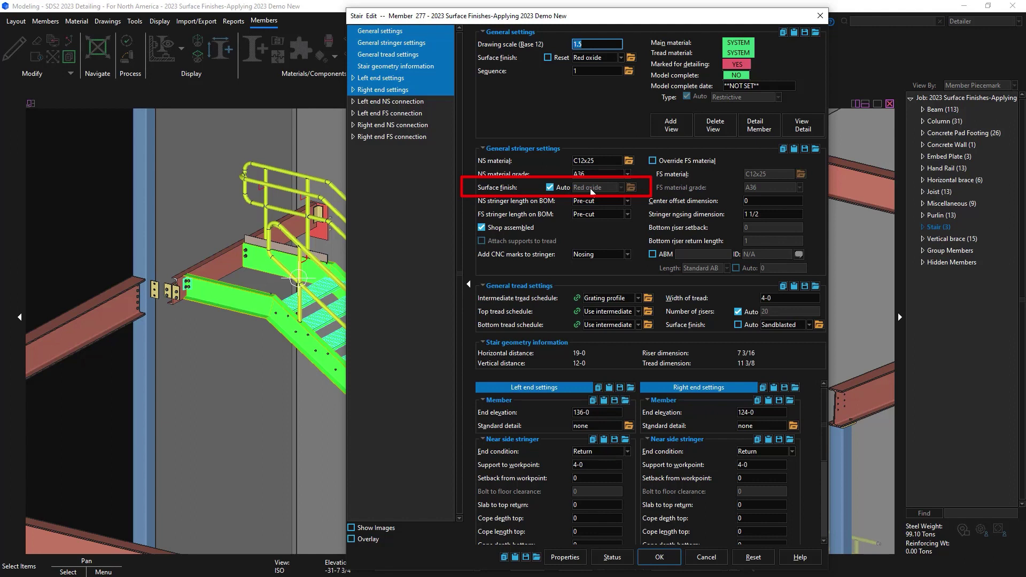
left_click(552, 189)
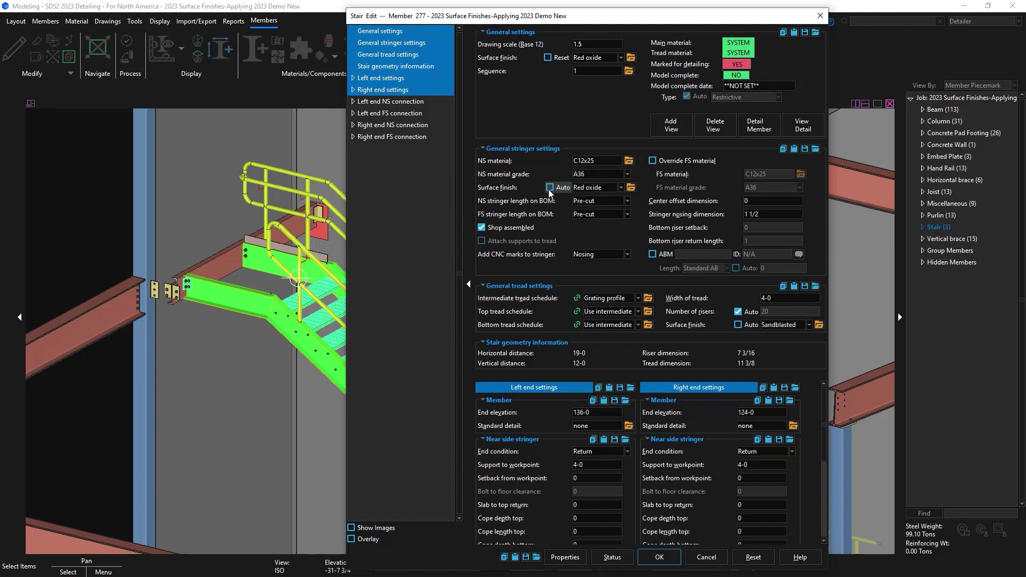
left_click(620, 187)
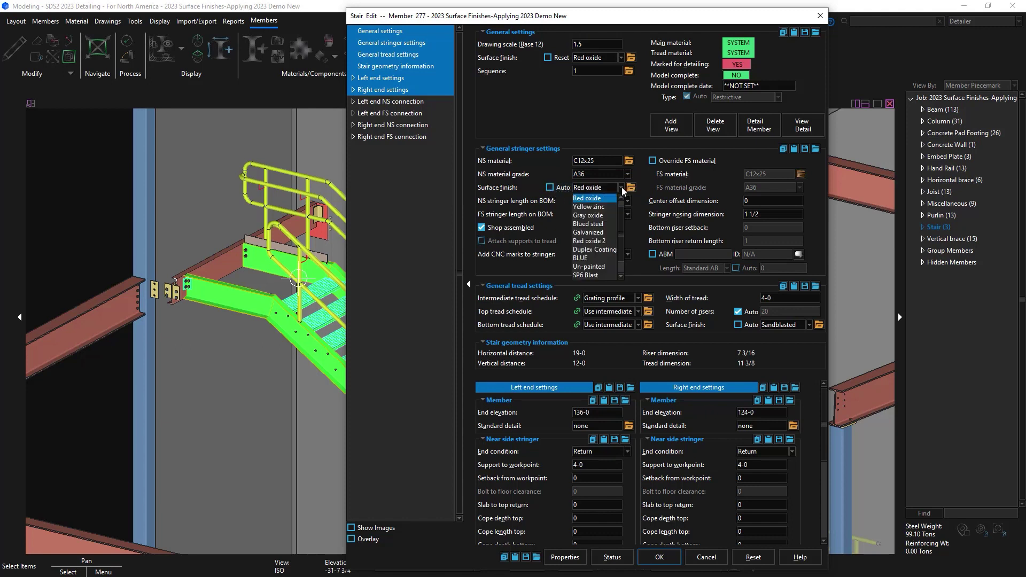
key("Escape")
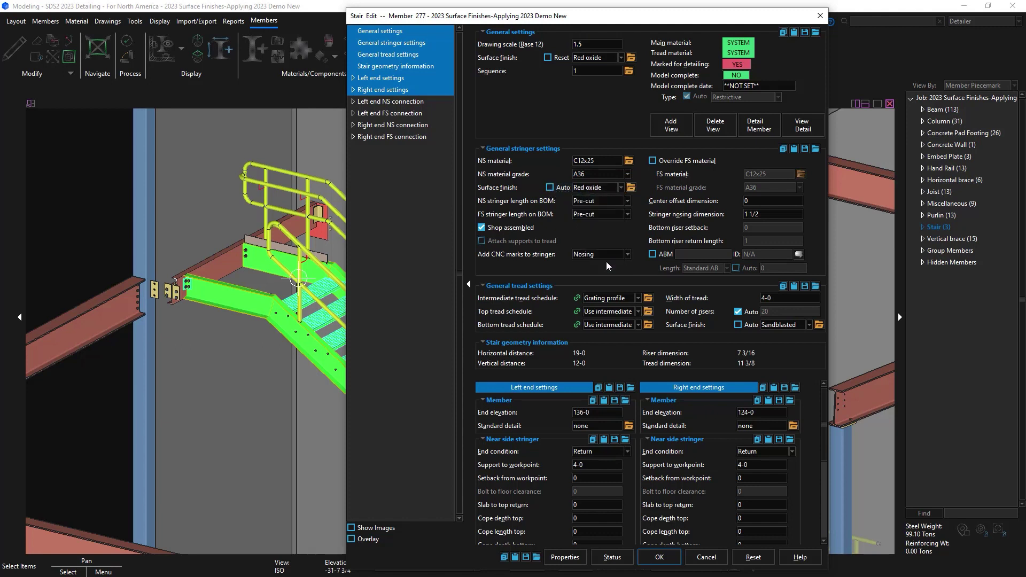
key("b")
left_click(550, 188)
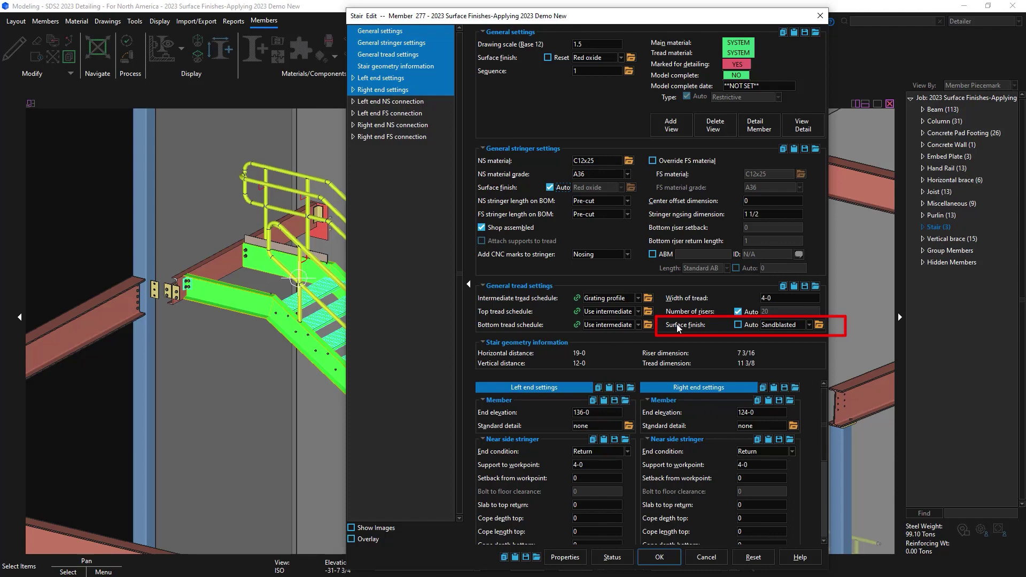
left_click(698, 558)
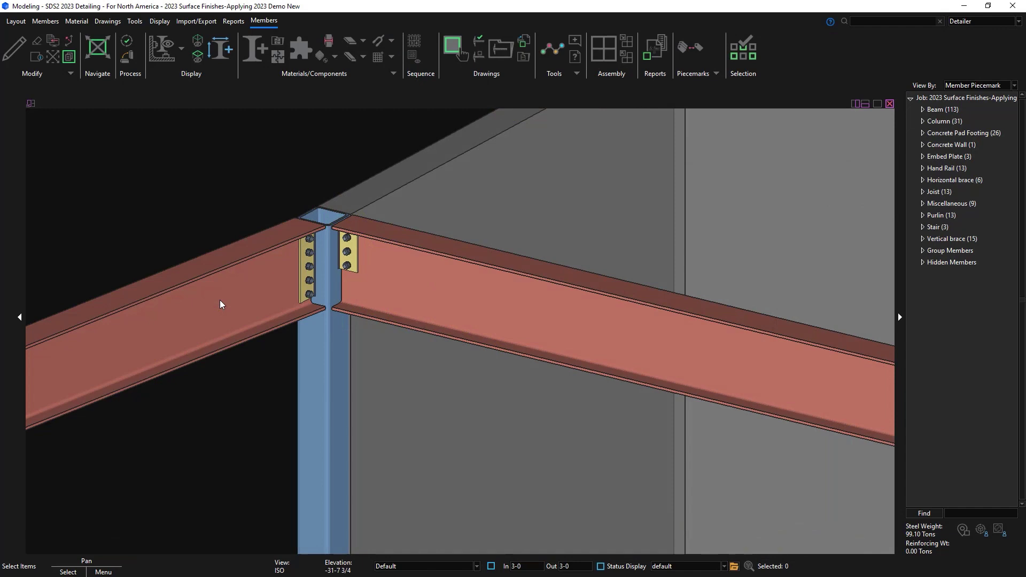
Open and close a beam's settings, then set column 41's Surface finish to BLUE.
double_click(217, 299)
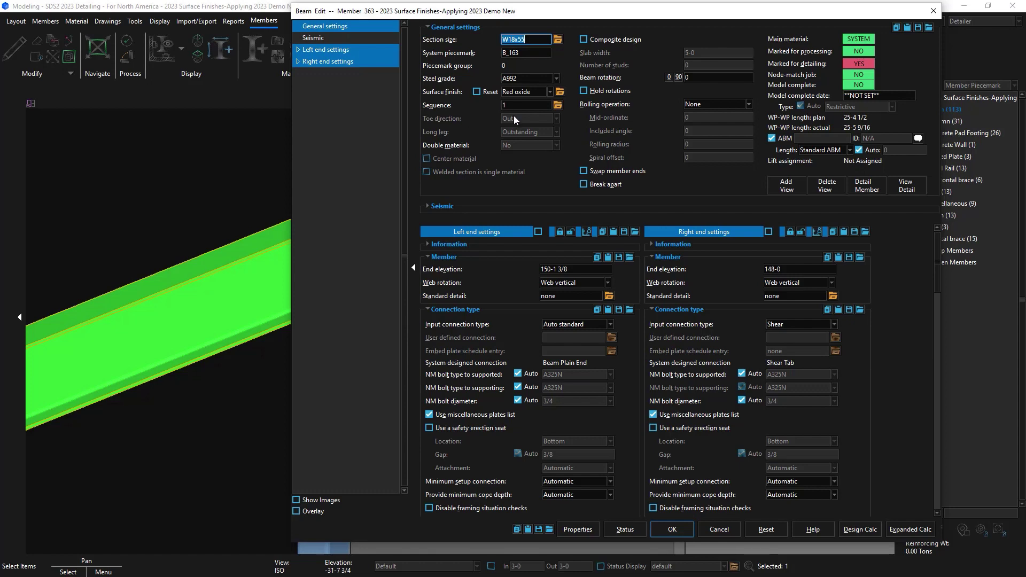
left_click(720, 530)
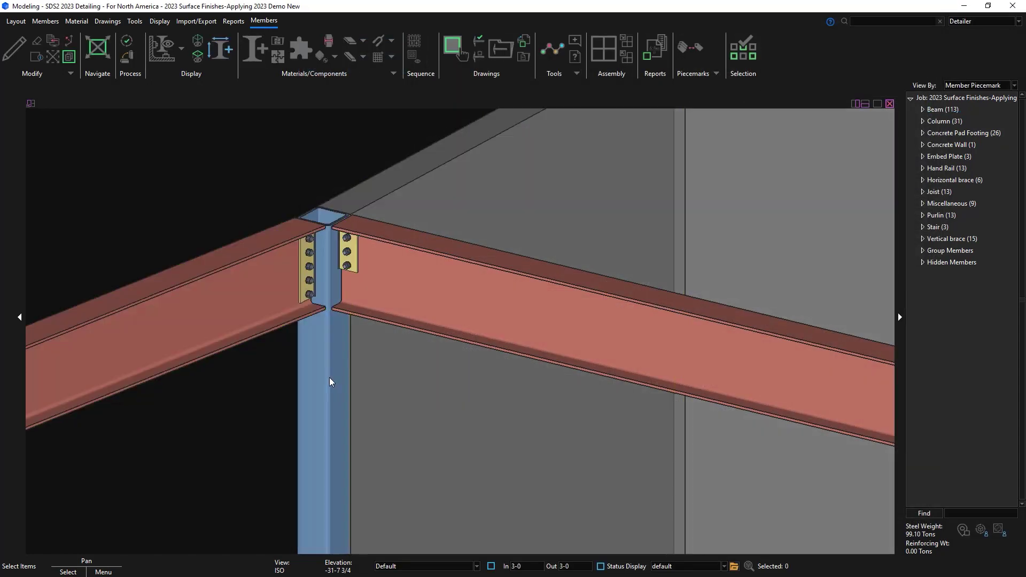
double_click(329, 380)
left_click(571, 89)
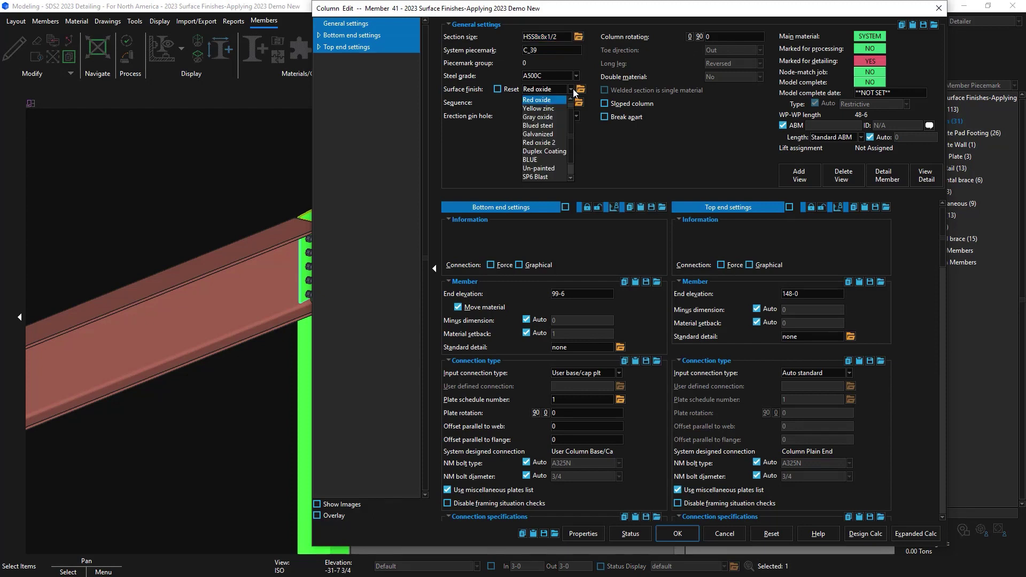
left_click(547, 160)
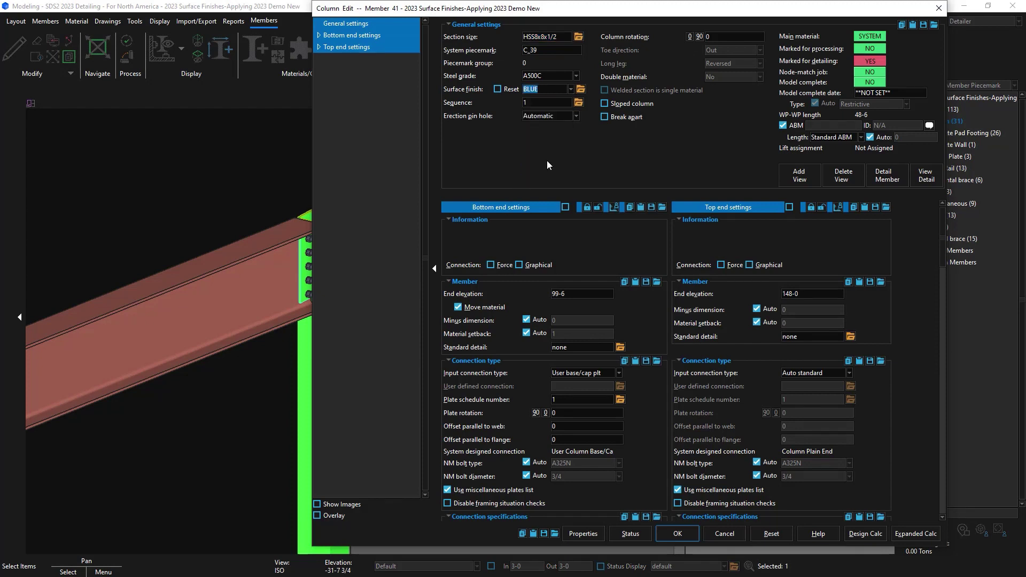
Apply column 41's BLUE finish and open the material settings of plate p15 on C_39.
left_click(685, 536)
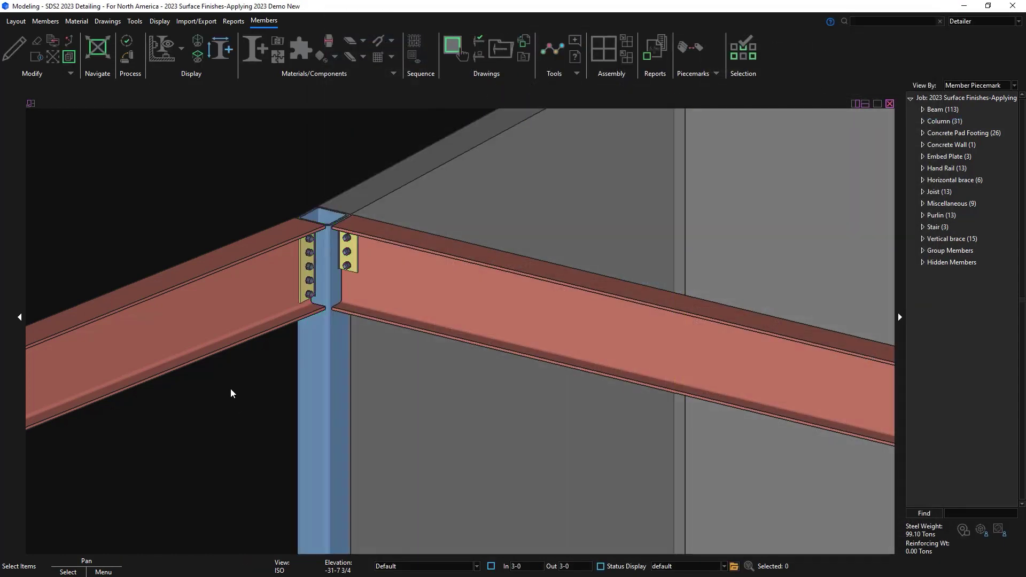
left_click(304, 274)
right_click(304, 274)
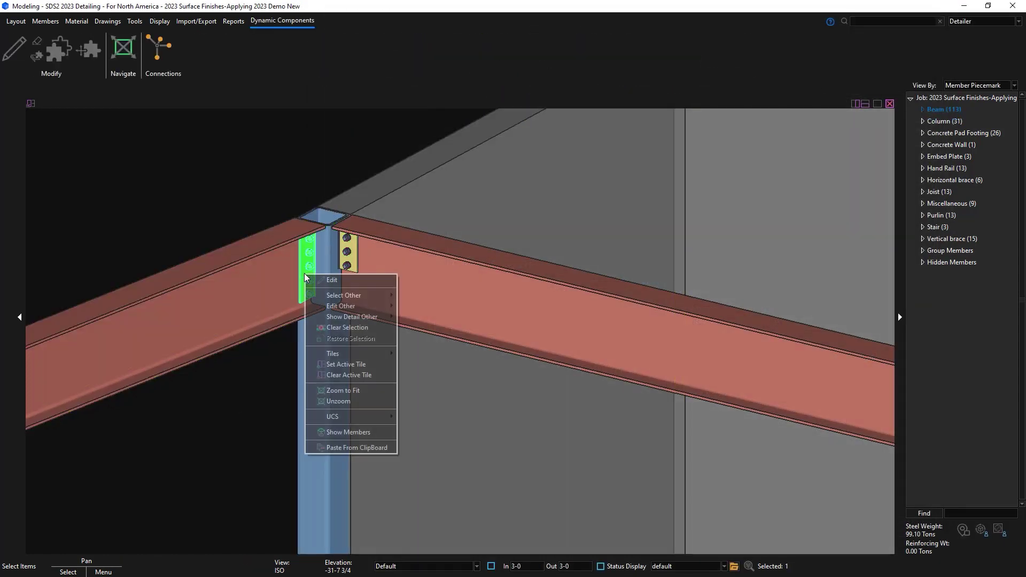
mouse_move(326, 306)
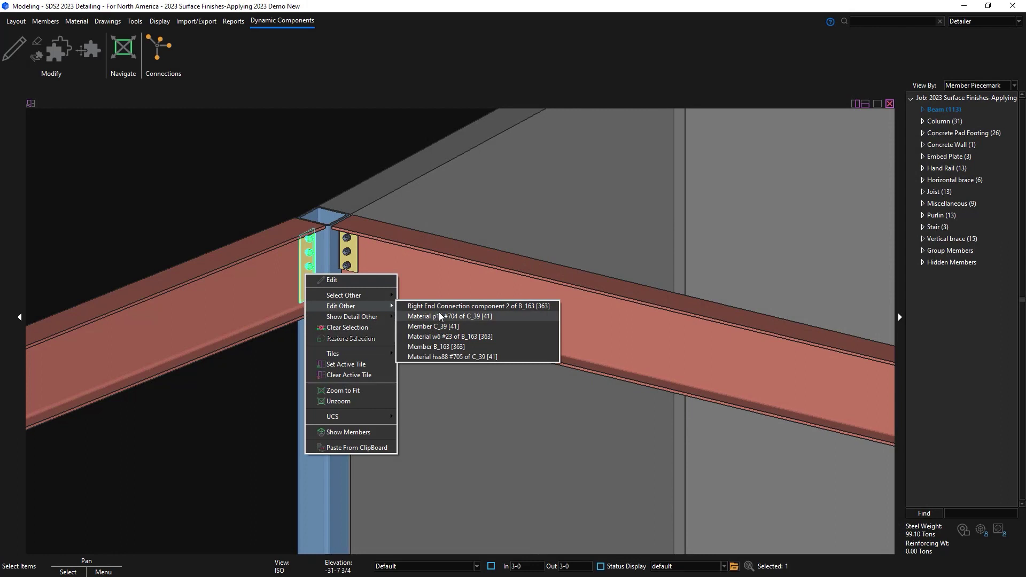
left_click(439, 316)
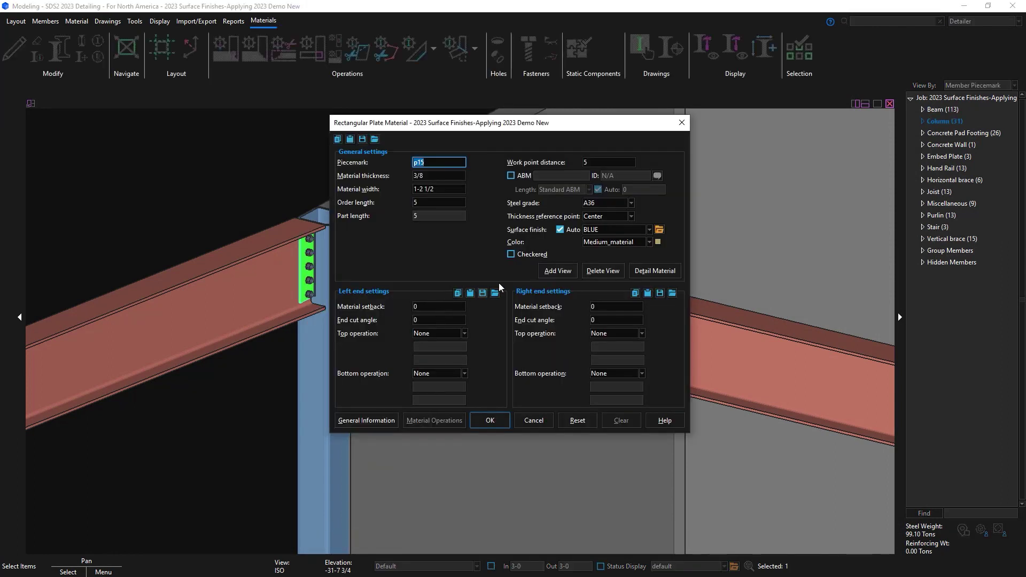